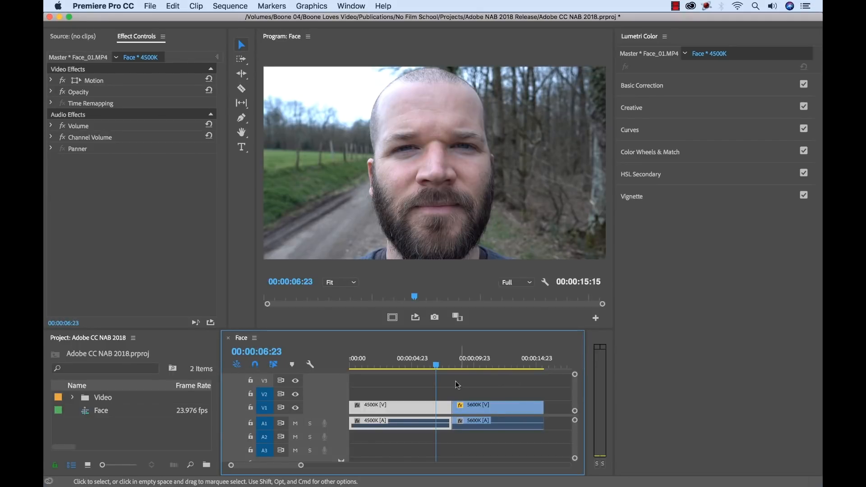
Scrub between the 5600K clip and the 4500K face clip to preview both.
mouse_move(435, 367)
left_mouse_down()
mouse_move(473, 366)
mouse_move(428, 365)
left_mouse_up()
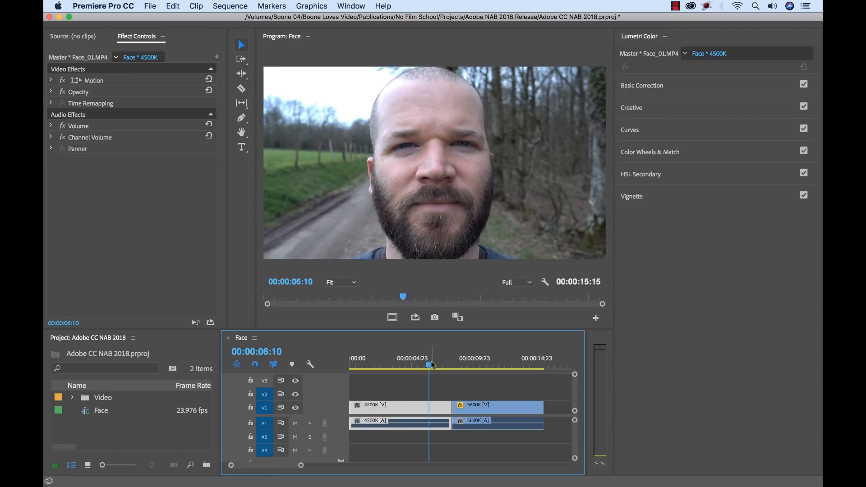
left_click_drag(431, 366, 466, 366)
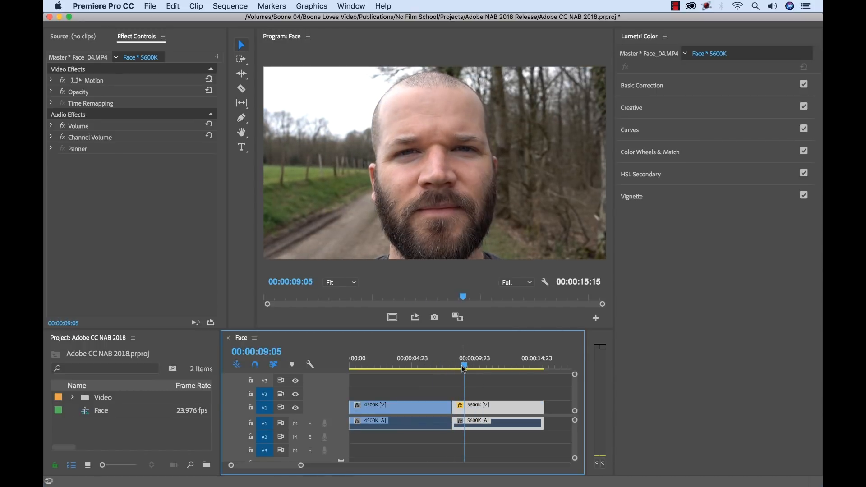
left_click_drag(465, 367, 431, 366)
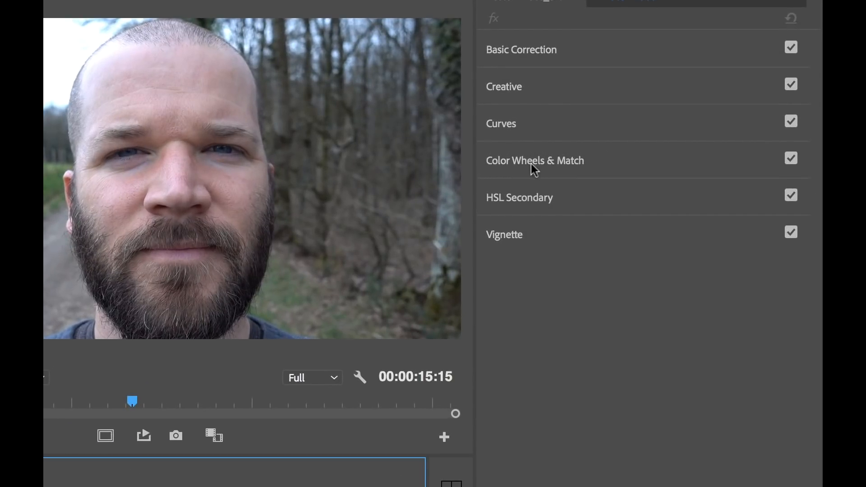
Expand Color Wheels & Match and switch the Program monitor to Comparison View.
left_click(597, 164)
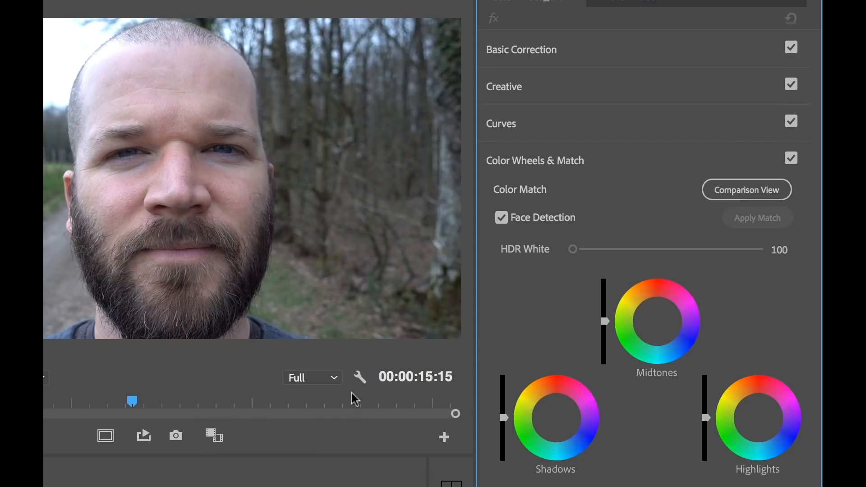
left_click(361, 378)
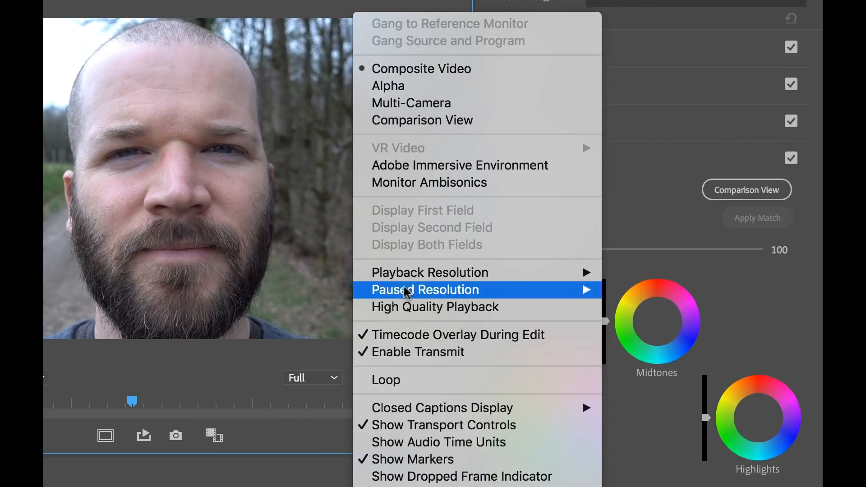
left_click(443, 122)
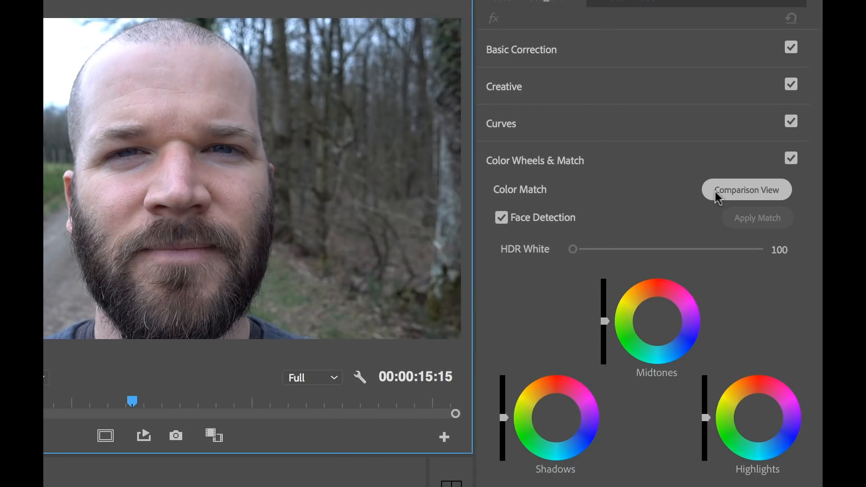
Show the reference frame beside the current clip and scrub to an earlier reference frame.
left_click(752, 184)
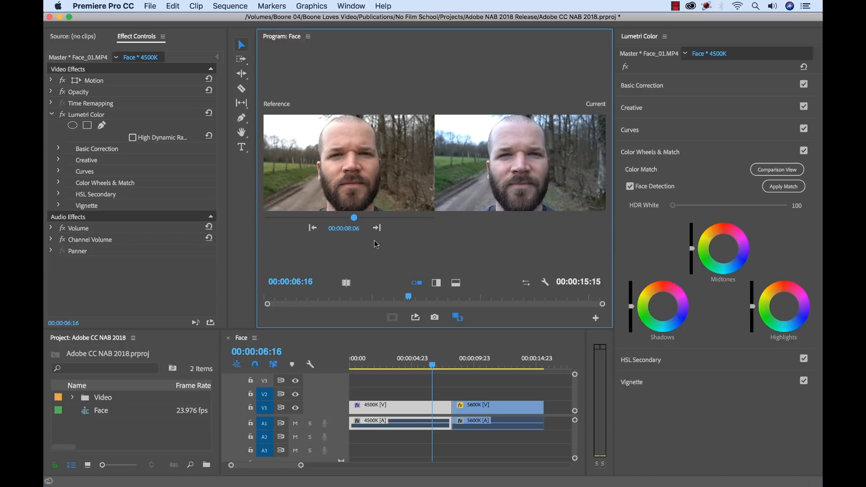
mouse_move(355, 218)
left_mouse_down()
mouse_move(322, 218)
mouse_move(379, 218)
left_mouse_up()
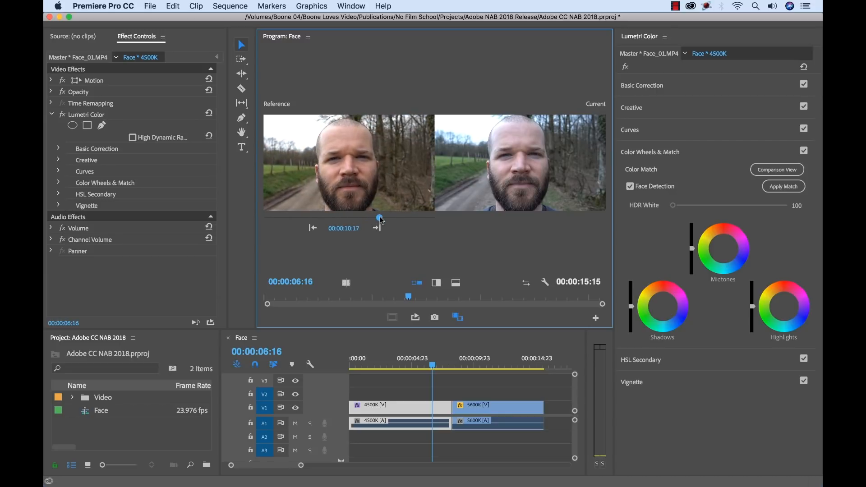
left_click_drag(380, 219, 379, 219)
Set the reference to the 5600K clip's first frame at 00:00:08:06 and reposition within the 4500K clip.
left_click(312, 228)
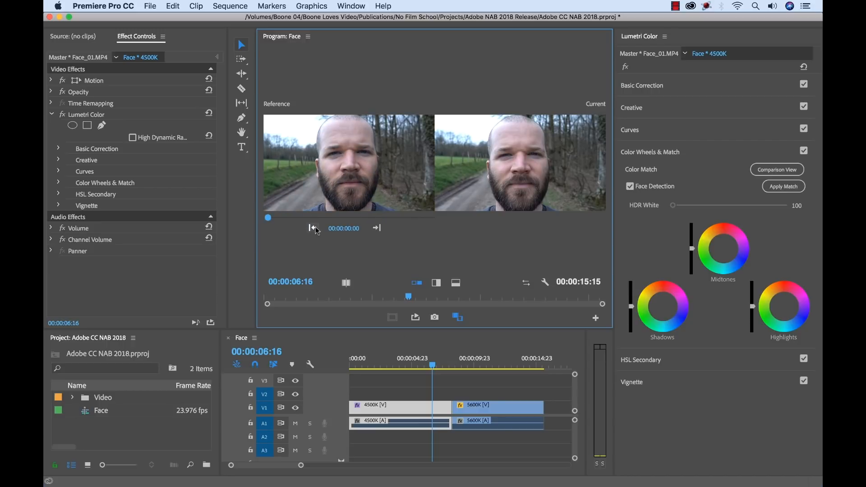
left_click(377, 228)
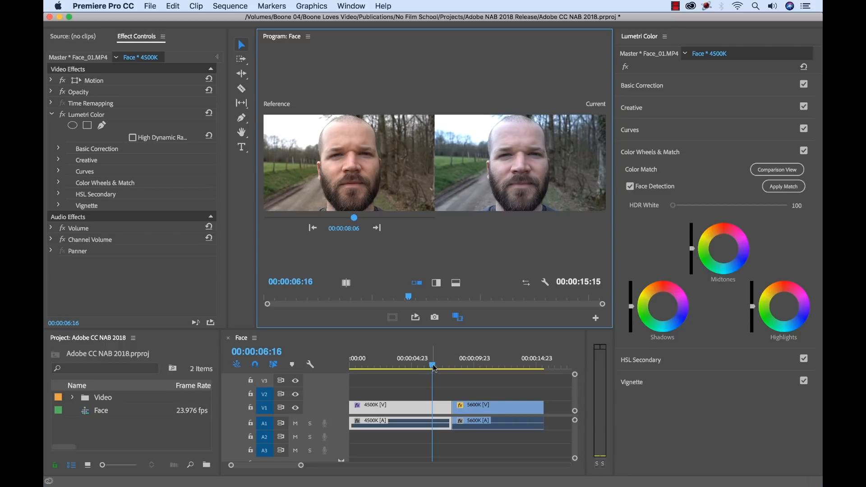
left_click_drag(433, 369, 418, 368)
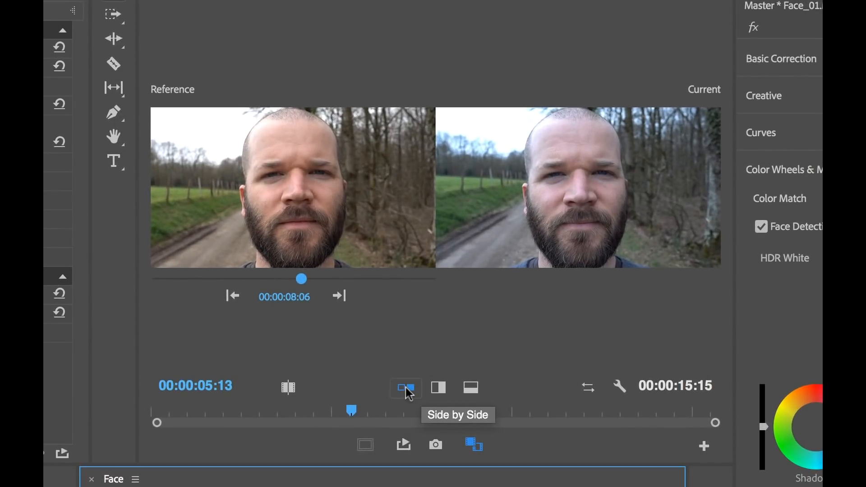
left_click(438, 388)
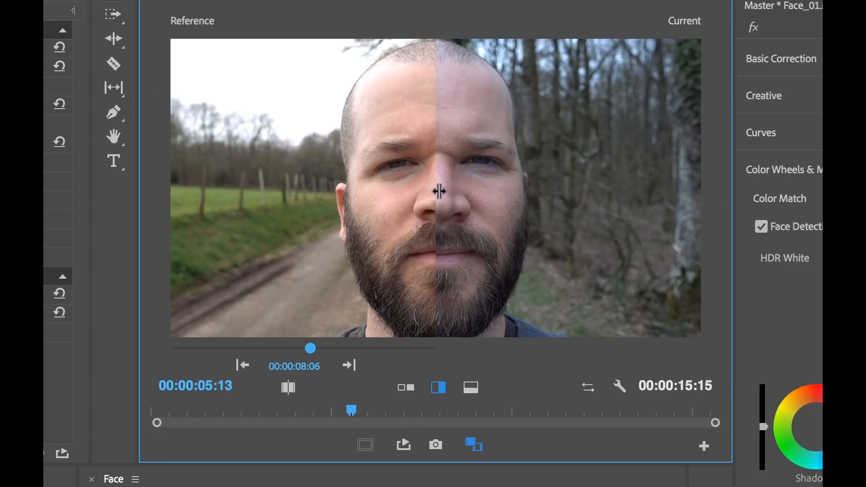
mouse_move(438, 191)
left_mouse_down()
mouse_move(359, 170)
mouse_move(438, 177)
left_mouse_up()
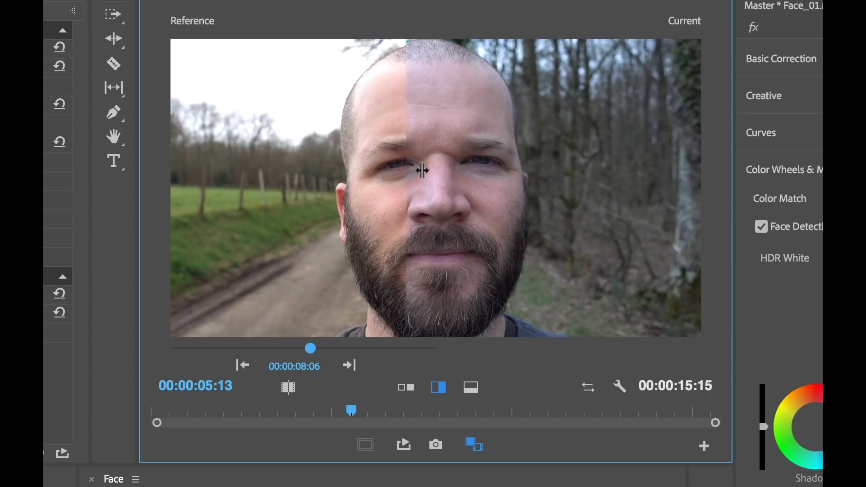
left_click(471, 388)
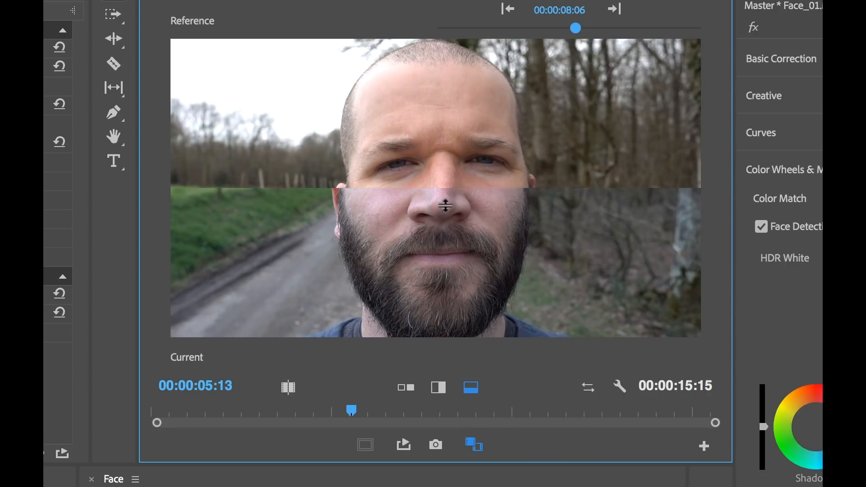
left_click_drag(444, 189, 444, 203)
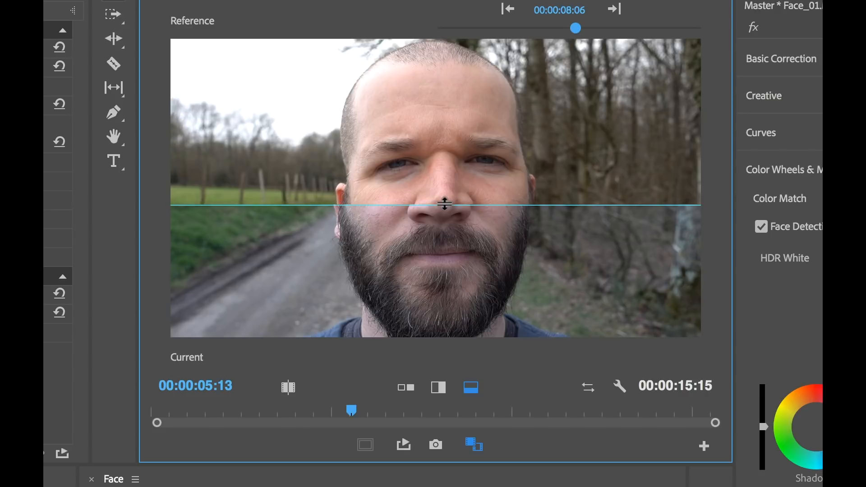
left_click(406, 388)
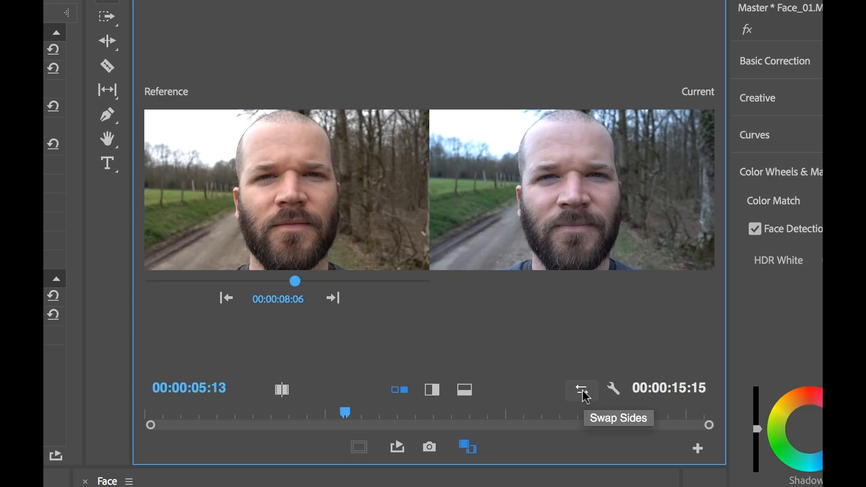
Save the project and swap the current clip to the left with the reference on the right.
key("ctrl+s")
left_click(582, 391)
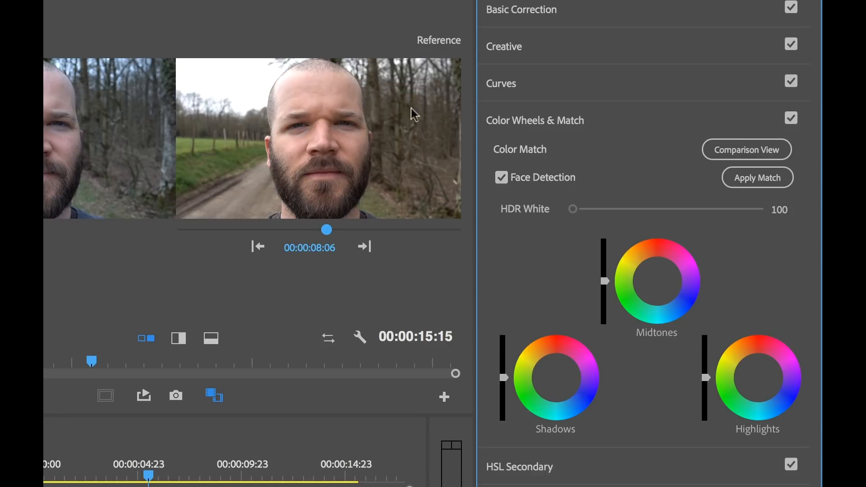
Apply Color Match to the 4500K clip and maximize the comparison monitor.
left_click(758, 178)
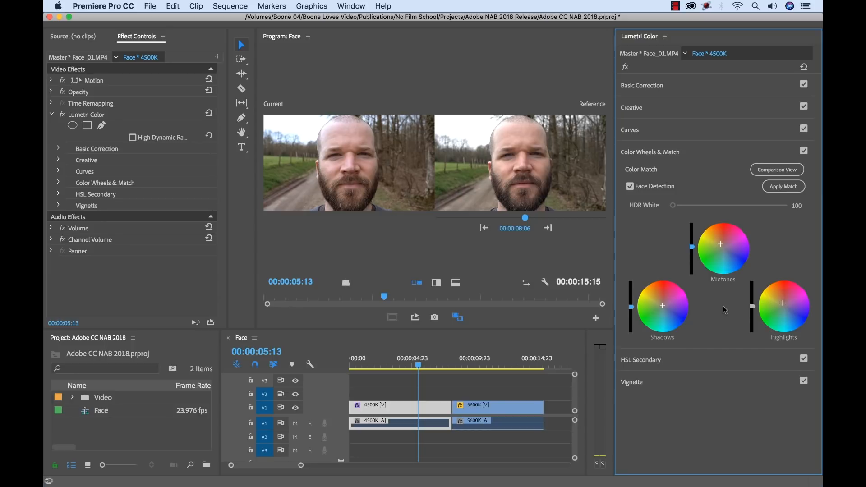
key("space")
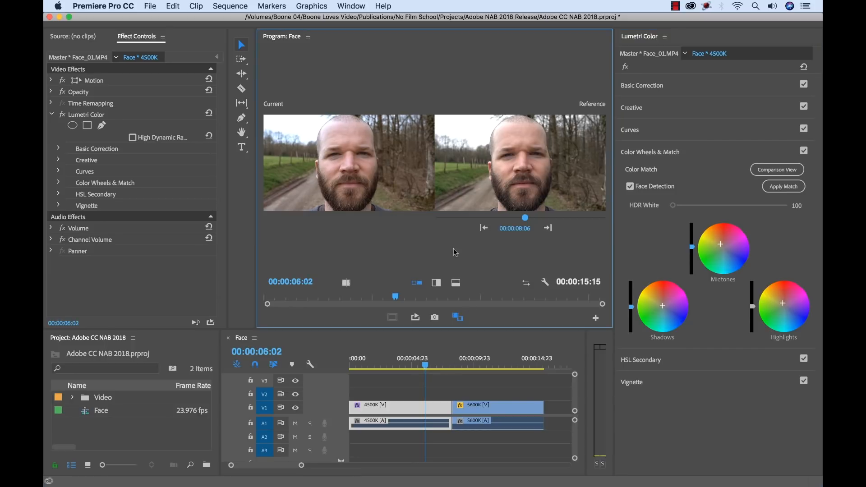
key("grave")
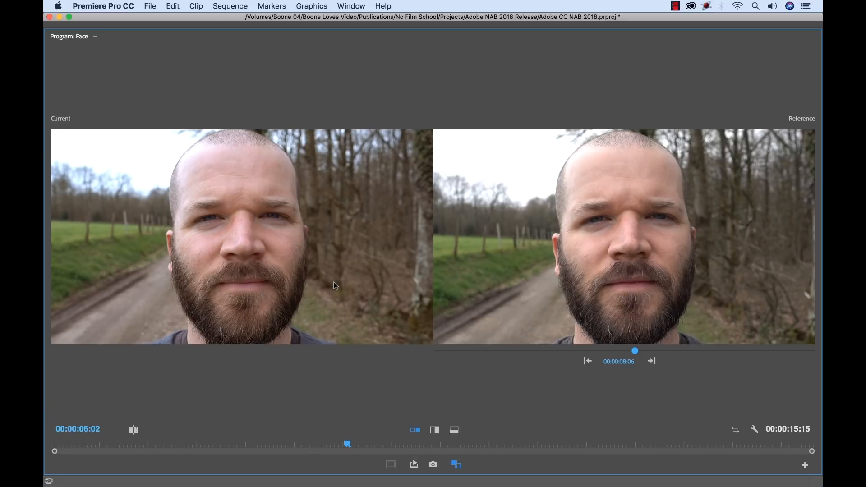
View the faces as one vertical split image, sweep the split right, then restore the workspace.
left_click(435, 430)
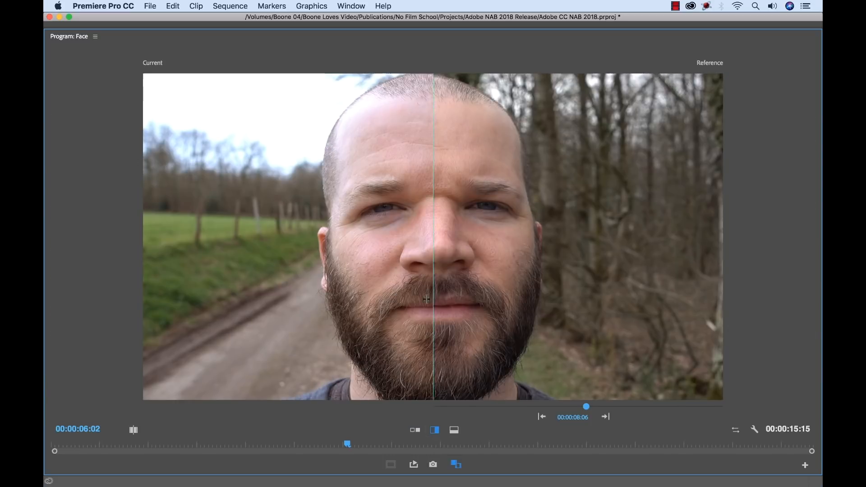
mouse_move(434, 221)
mouse_move(434, 224)
left_mouse_down()
mouse_move(508, 228)
mouse_move(352, 234)
mouse_move(439, 245)
left_mouse_up()
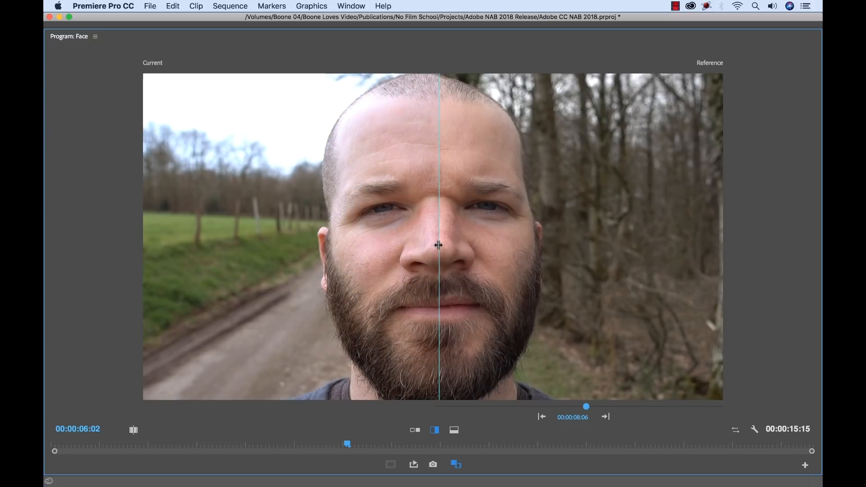
key("grave")
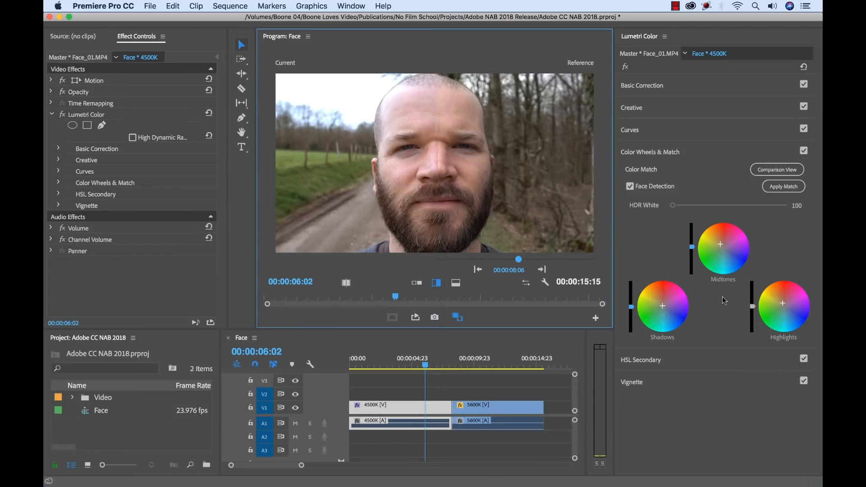
left_click(674, 259)
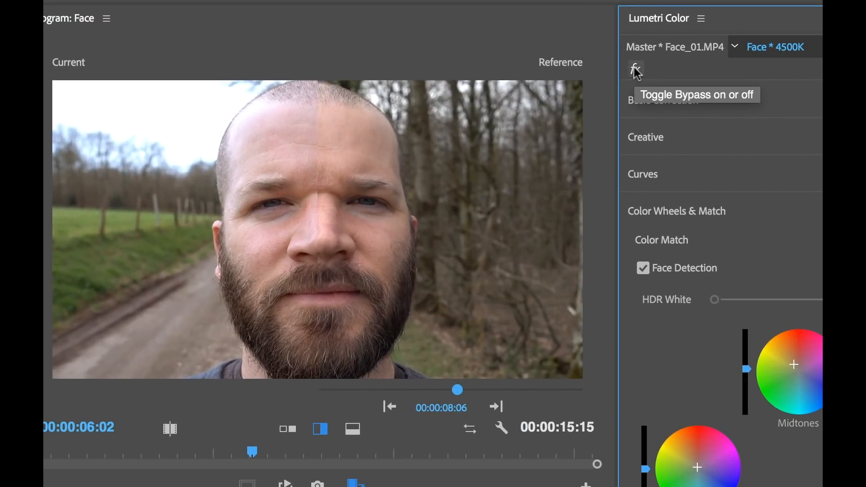
left_click(635, 70)
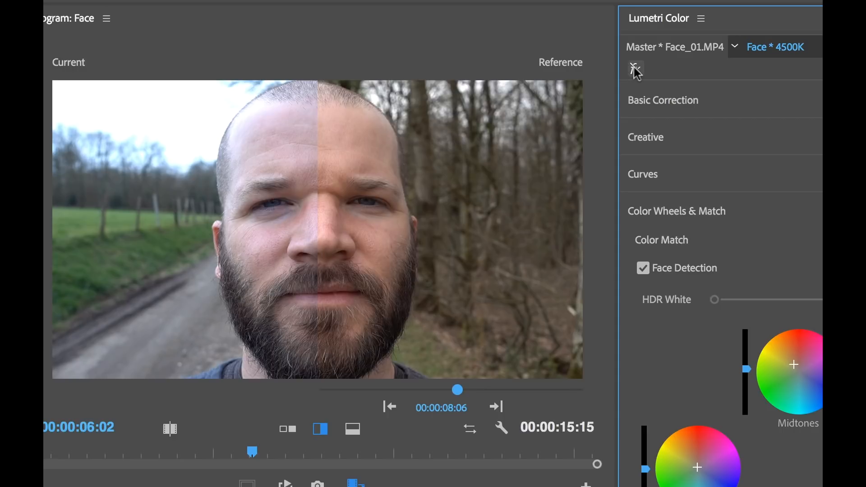
left_click(635, 70)
left_click(636, 71)
left_click(635, 70)
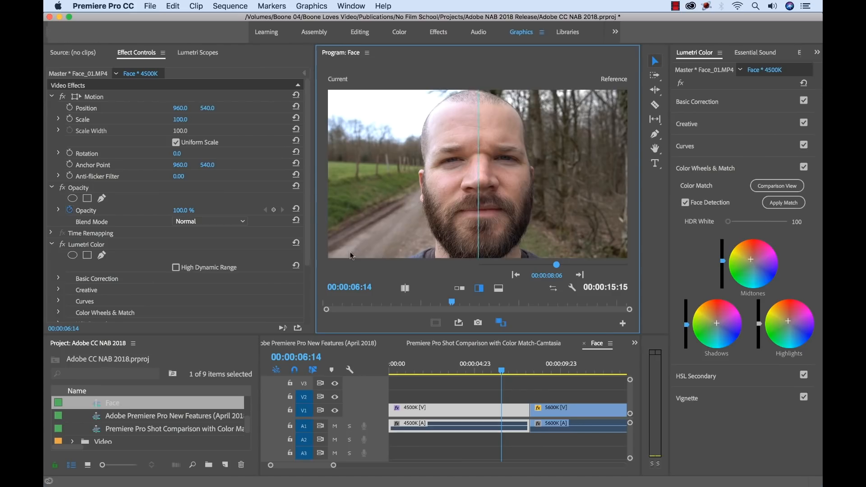
Show the vectorscope in single view and toggle the color match bypass to compare traces.
left_click(197, 52)
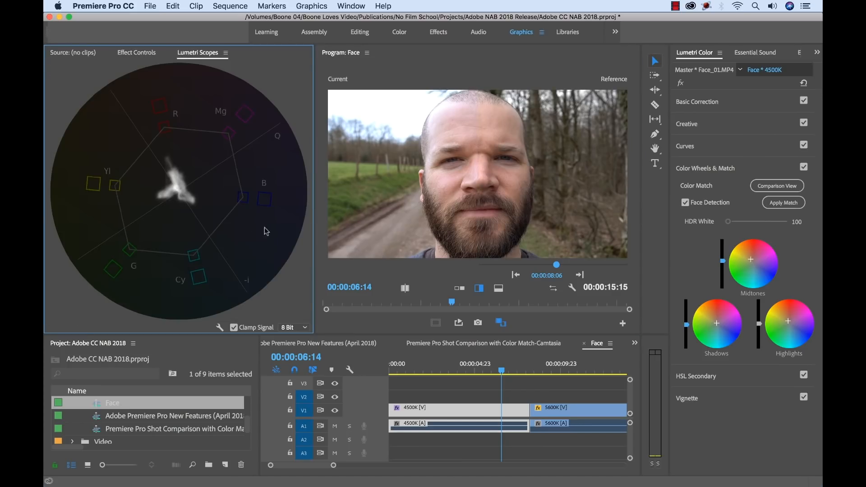
left_click(502, 323)
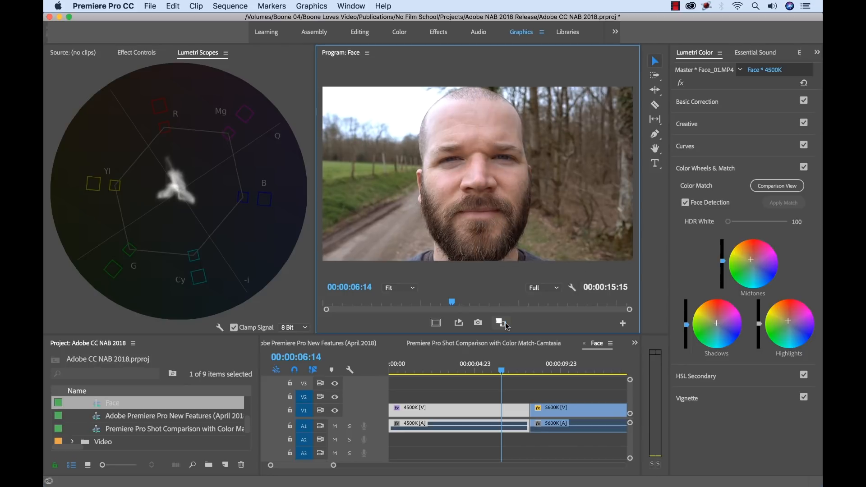
left_click(680, 84)
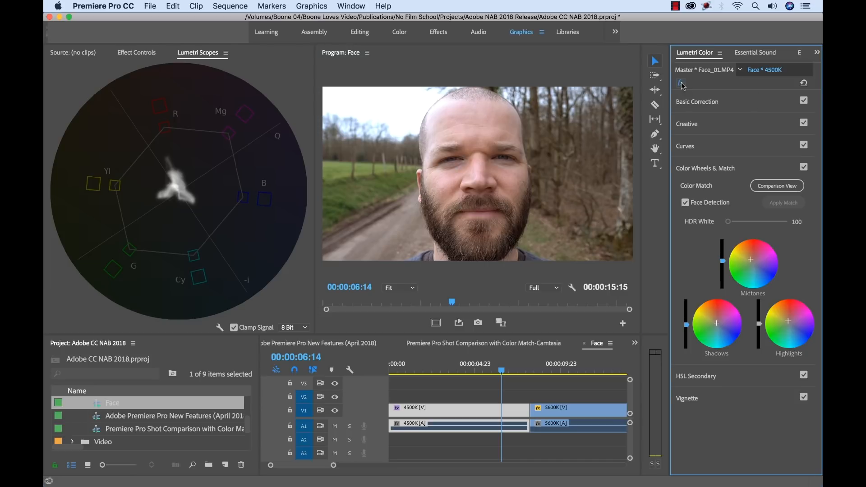
left_click(680, 83)
left_click(680, 83)
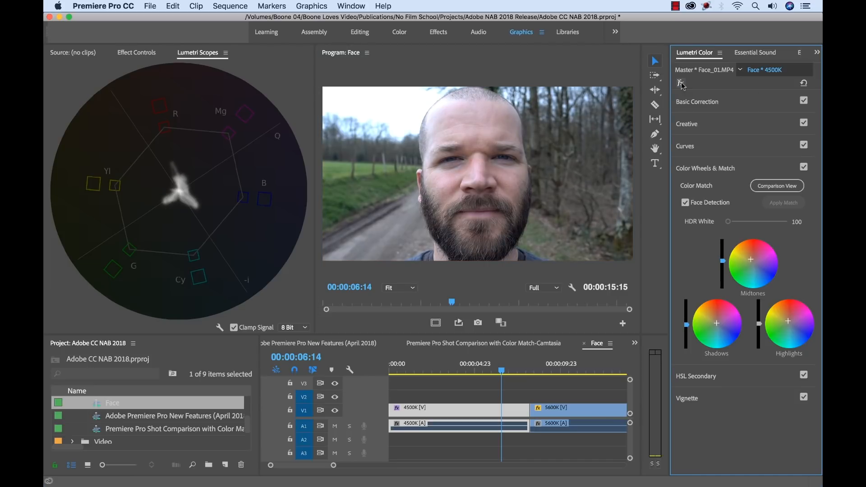
left_click(681, 83)
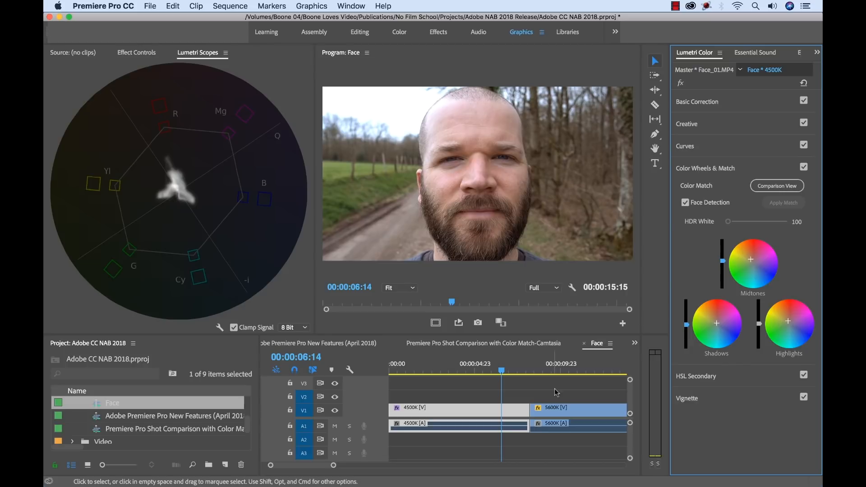
Move the playhead between the 4500K and 5600K clips, checking scope traces with the match bypassed.
left_click(510, 371)
left_click_drag(511, 371, 553, 373)
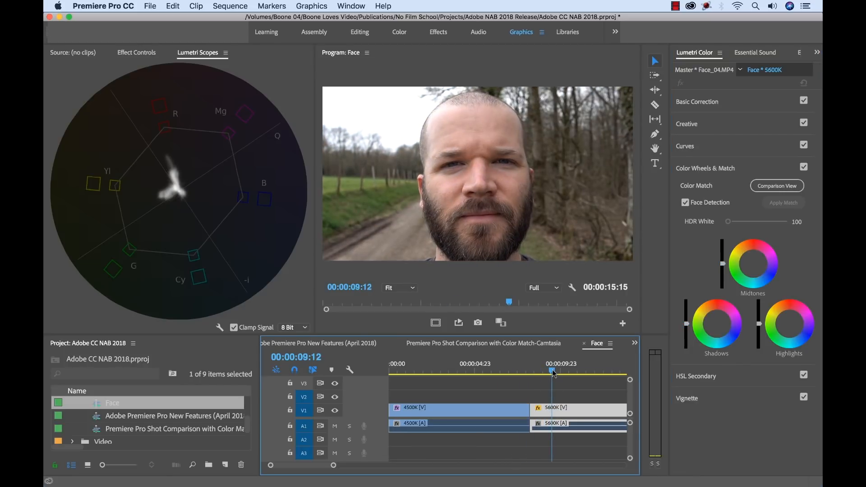
left_click(511, 372)
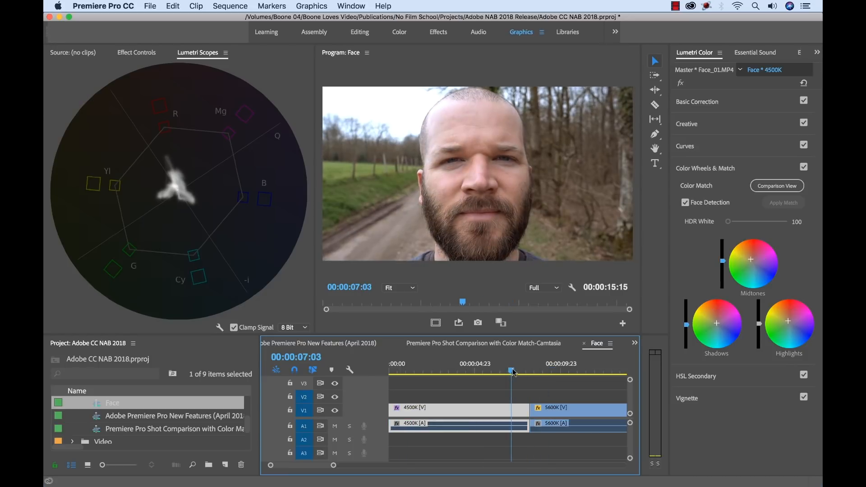
left_click(680, 83)
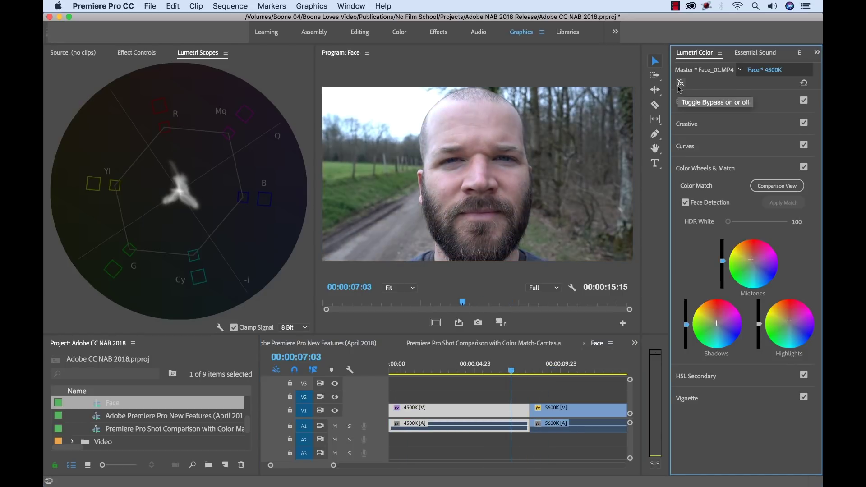
left_click(515, 372)
left_click_drag(515, 371, 543, 372)
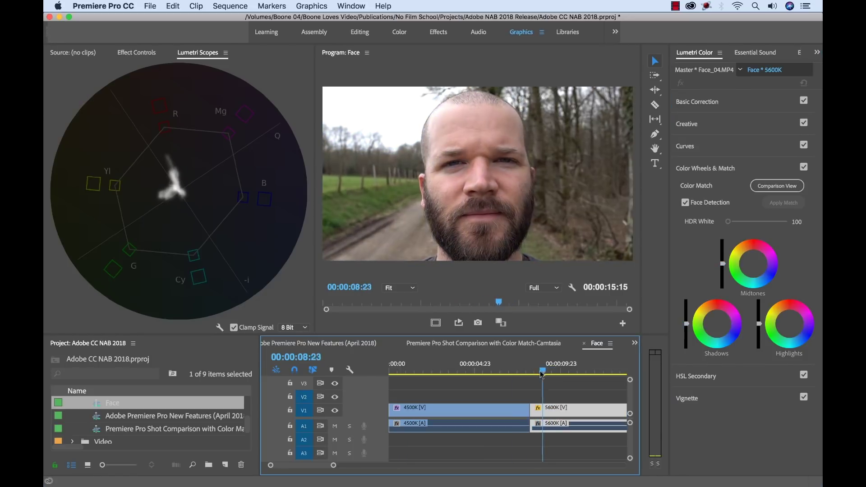
Return to the 4500K clip and sweep the split line left across the face against the reference.
left_click(514, 371)
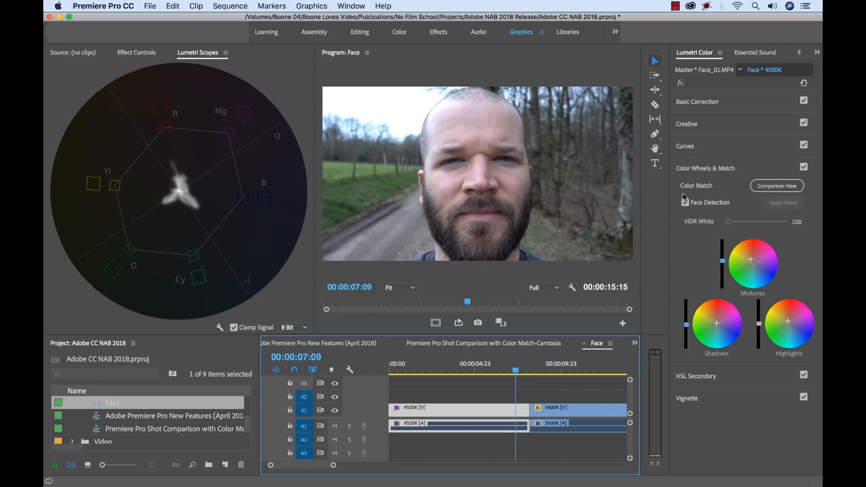
mouse_move(479, 227)
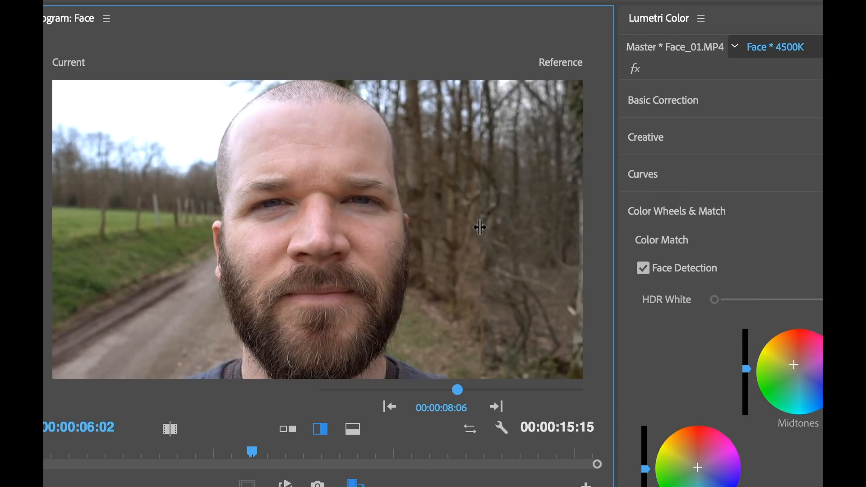
left_click_drag(479, 227, 470, 233)
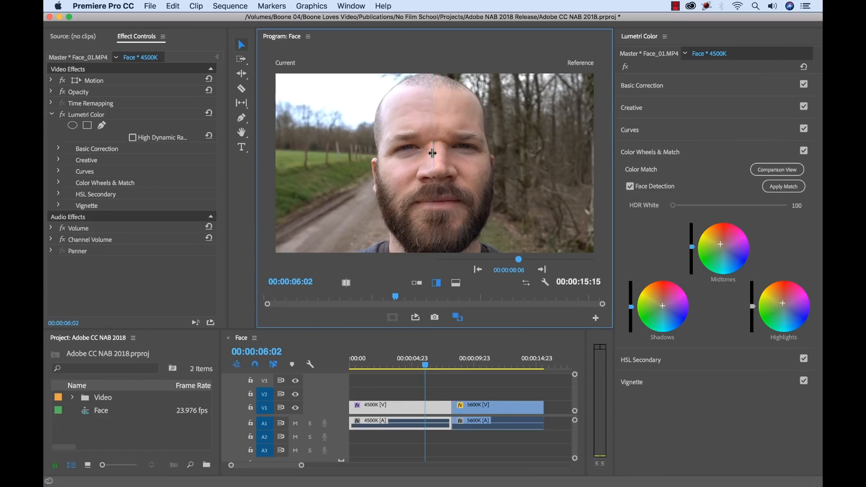
mouse_move(433, 153)
left_mouse_down()
mouse_move(394, 153)
mouse_move(438, 156)
left_mouse_up()
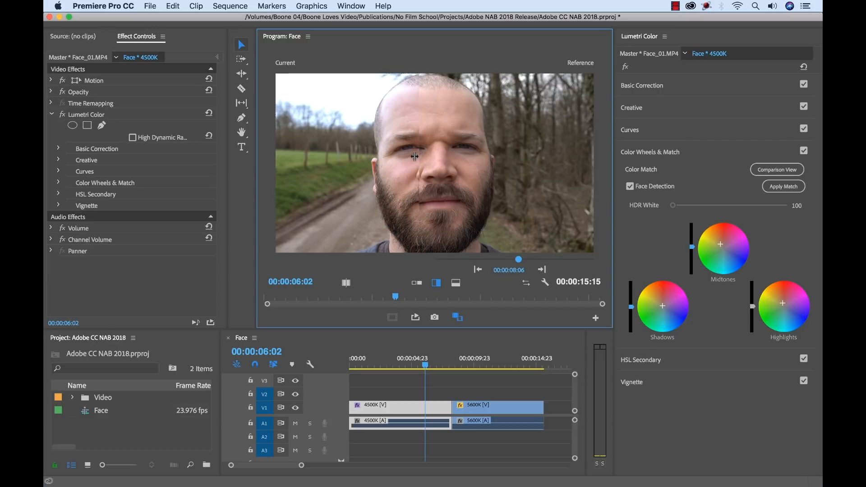
mouse_move(438, 156)
left_mouse_down()
mouse_move(406, 158)
mouse_move(493, 159)
mouse_move(435, 158)
left_mouse_up()
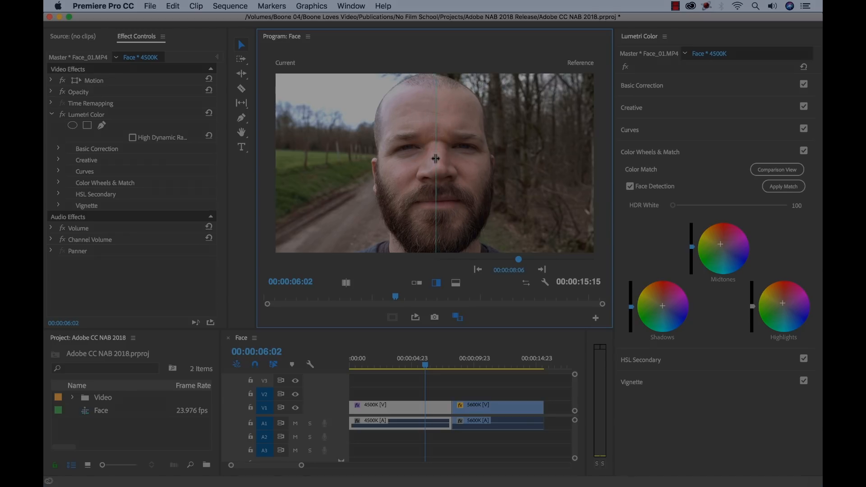